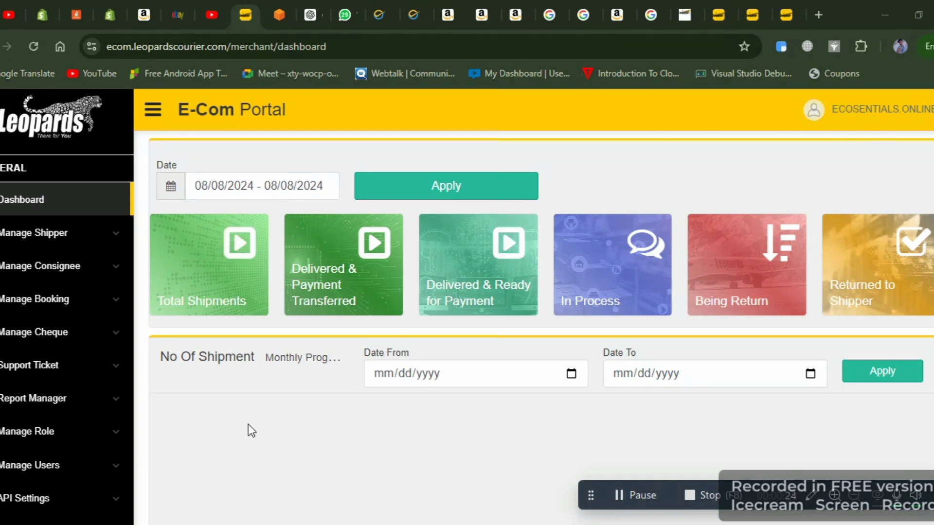
- Open the form for booking a packet and look through its shipment, consignee and payment fields
left_click(117, 305)
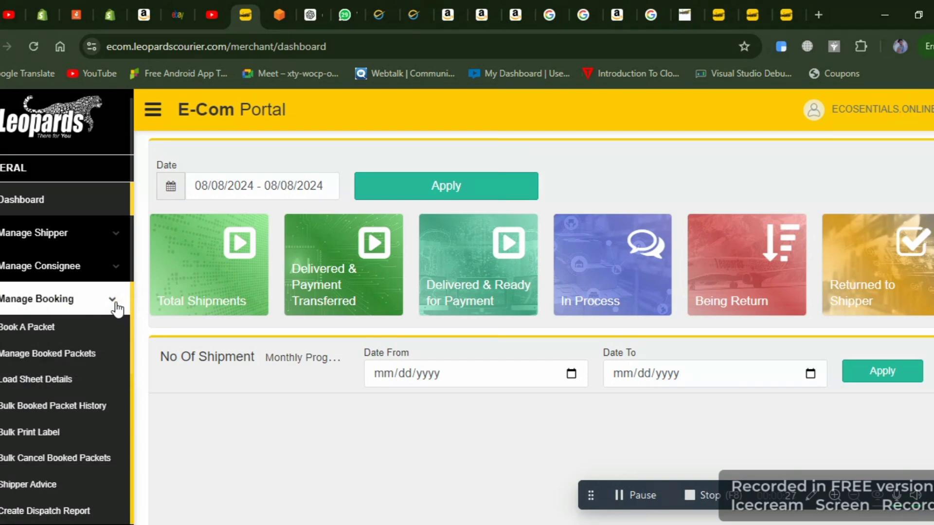
left_click(42, 328)
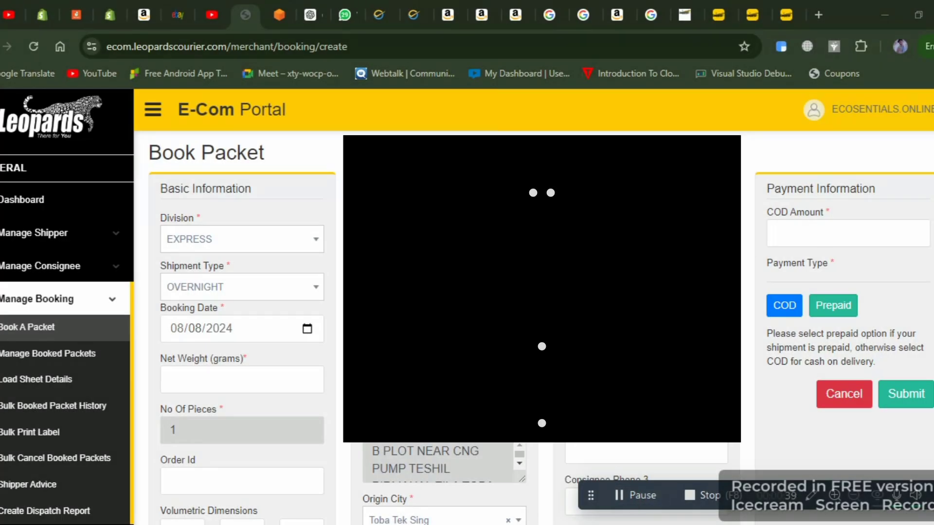
scroll(242, 341, "down", 5)
scroll(242, 340, "up", 5)
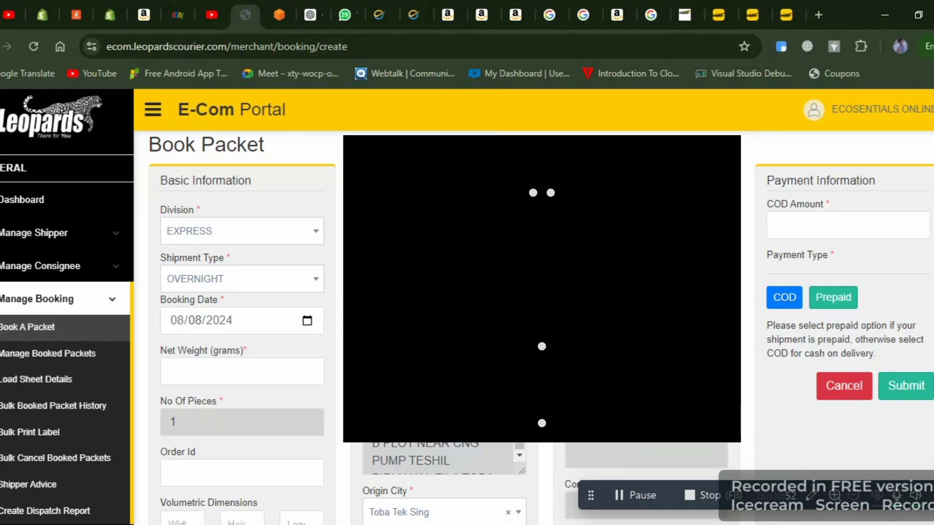
scroll(340, 316, "down", 8)
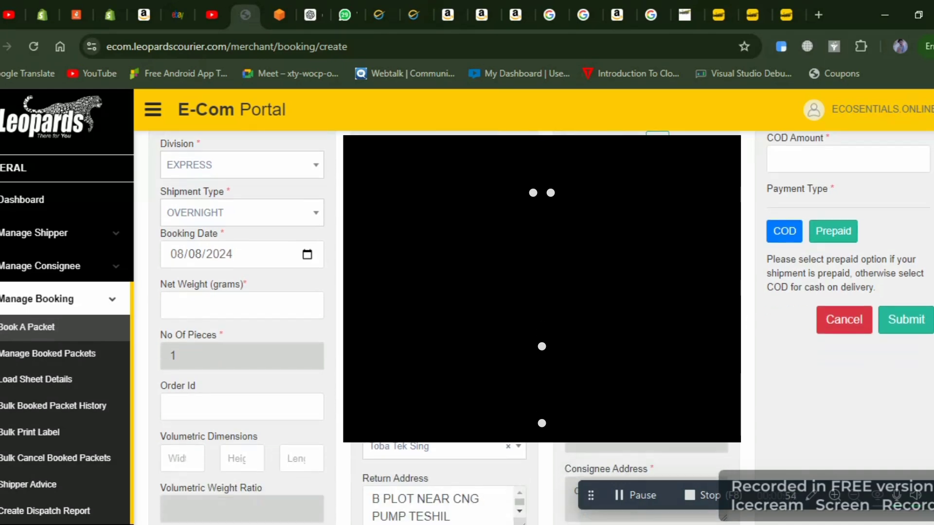
scroll(341, 316, "down", 2)
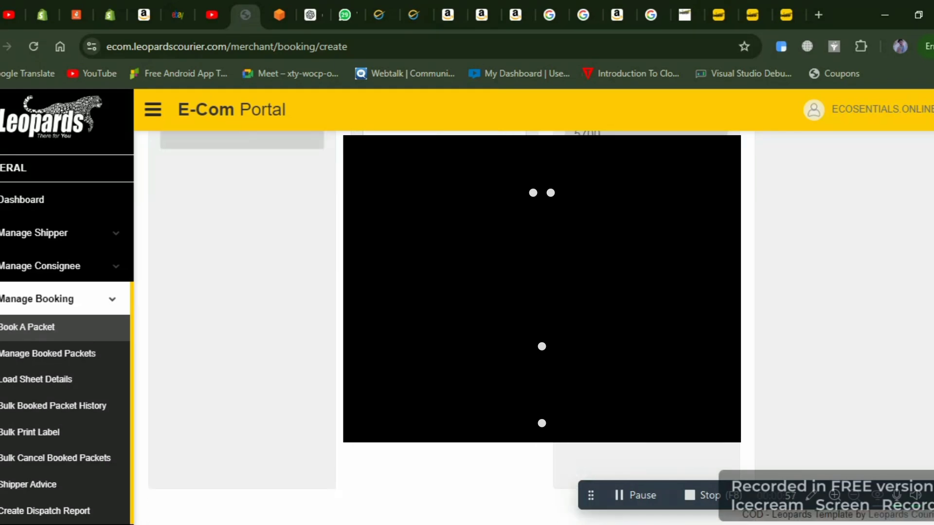
scroll(789, 242, "up", 10)
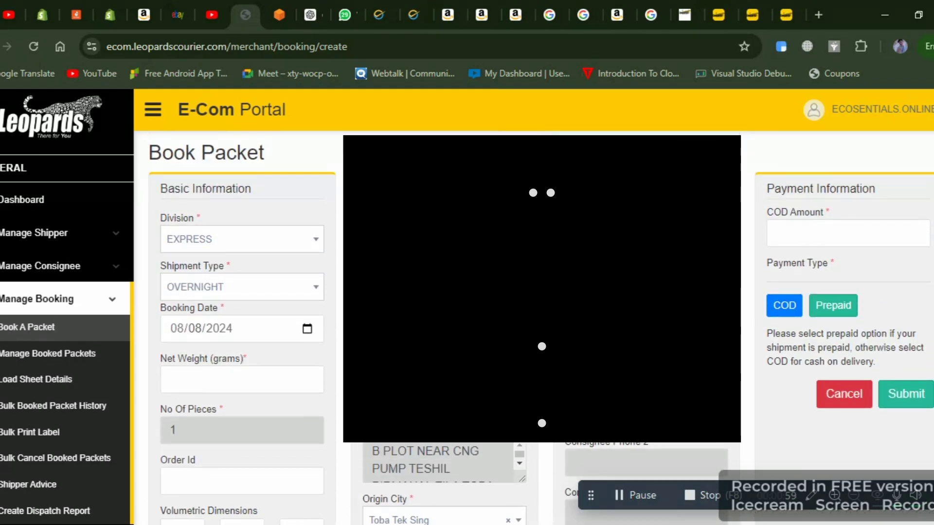
- Set the packet's COD amount to 0 and its payment type to Prepaid
left_click(789, 241)
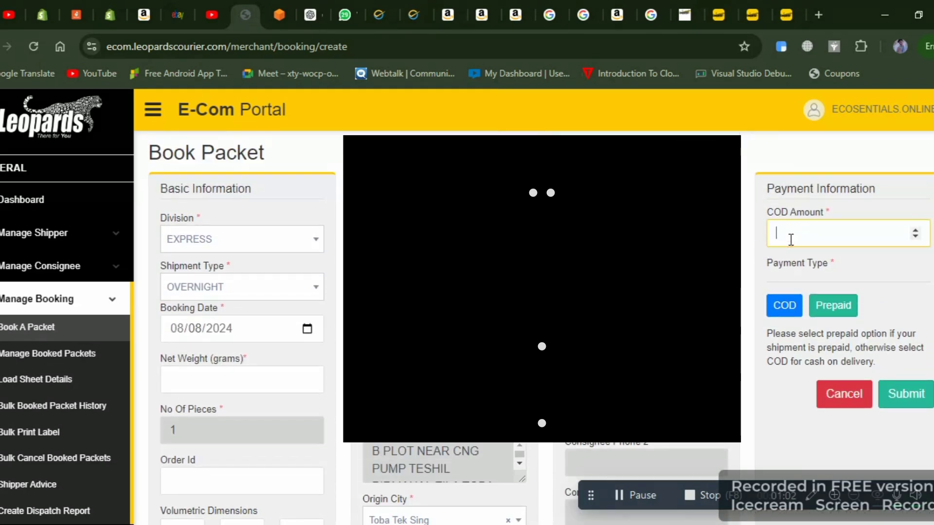
type("0")
left_click(788, 307)
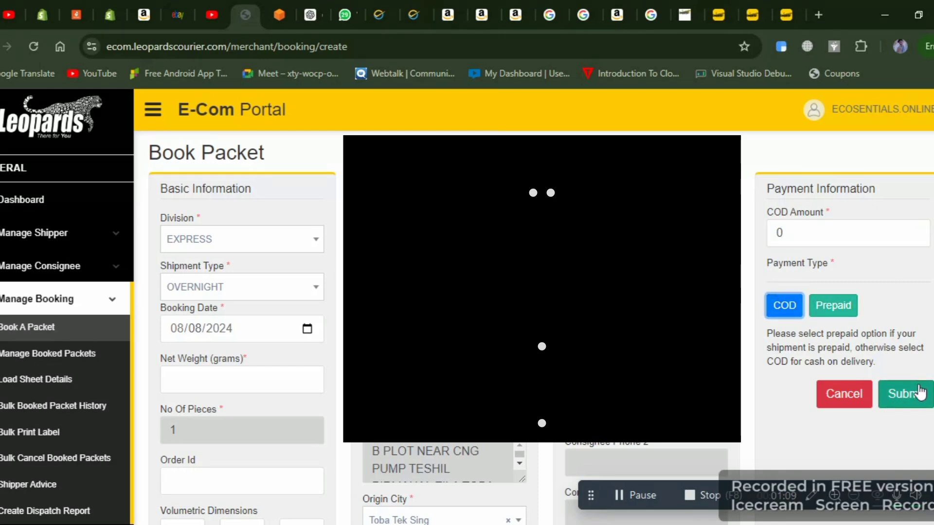
left_click(849, 308)
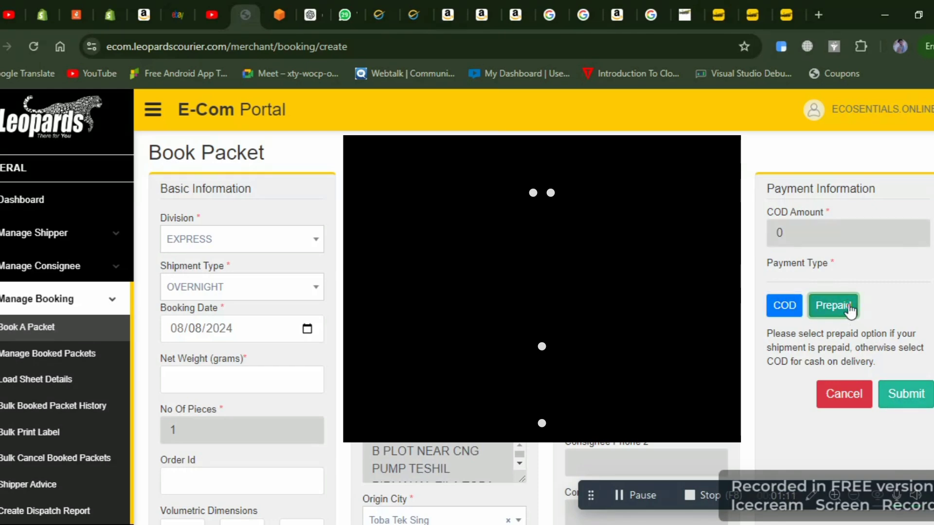
- Try to submit the prepaid booking without a net weight
left_click(902, 393)
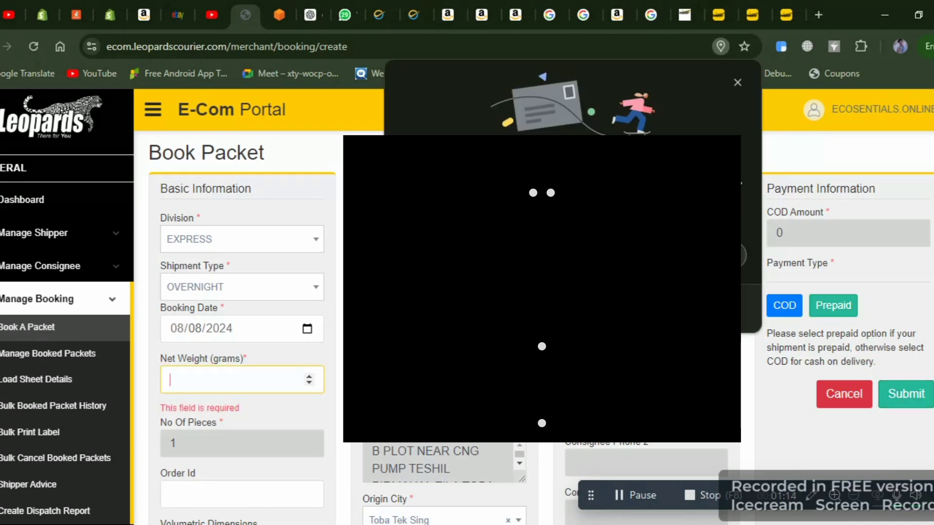
left_click(742, 256)
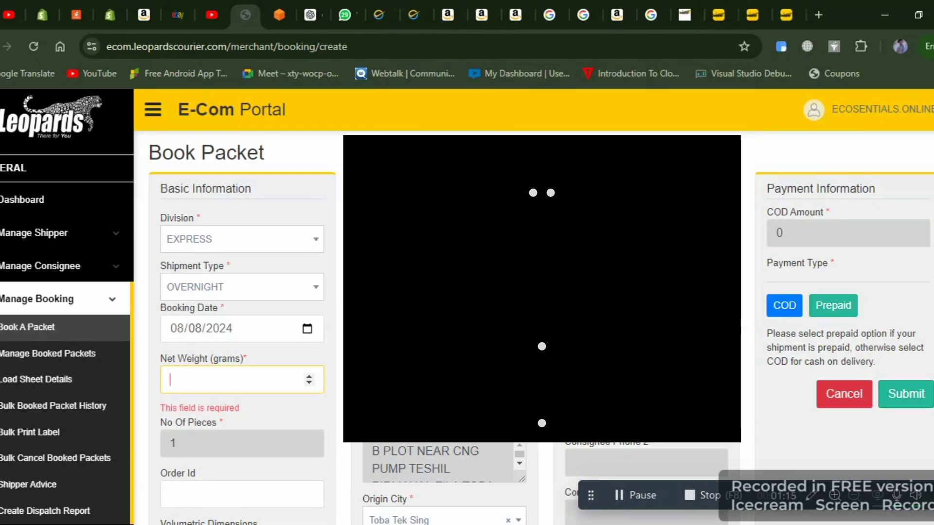
left_click(906, 398)
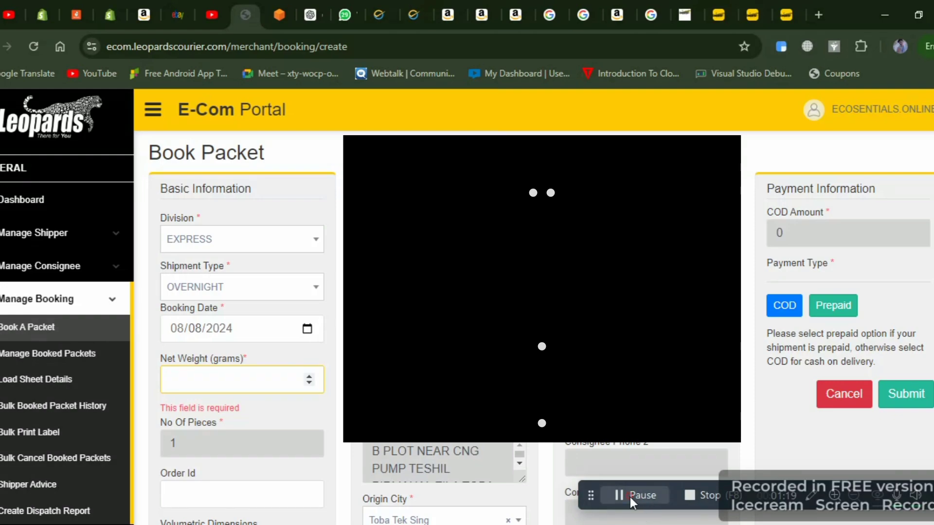
- Set the packet's net weight to 0.3 grams and fill in the order ID
left_click(235, 383)
type("0.0")
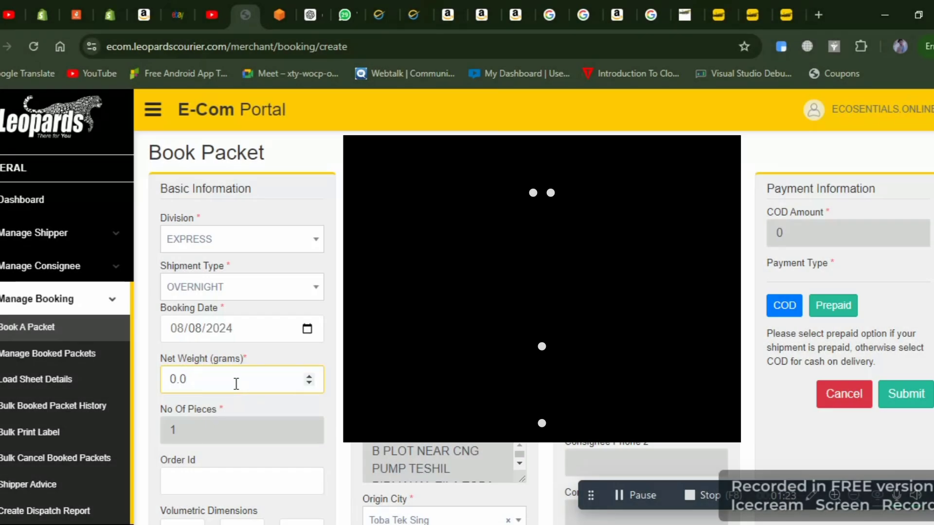
key("BackSpace")
type("3")
scroll(202, 252, "down", 5)
left_click(188, 249)
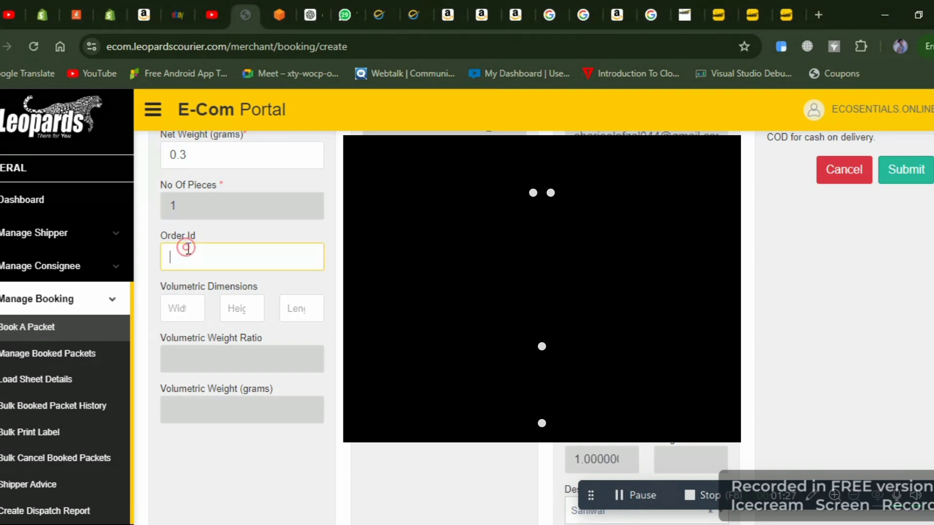
type("2")
- Submit the packet booking and confirm the submission
left_click(903, 169)
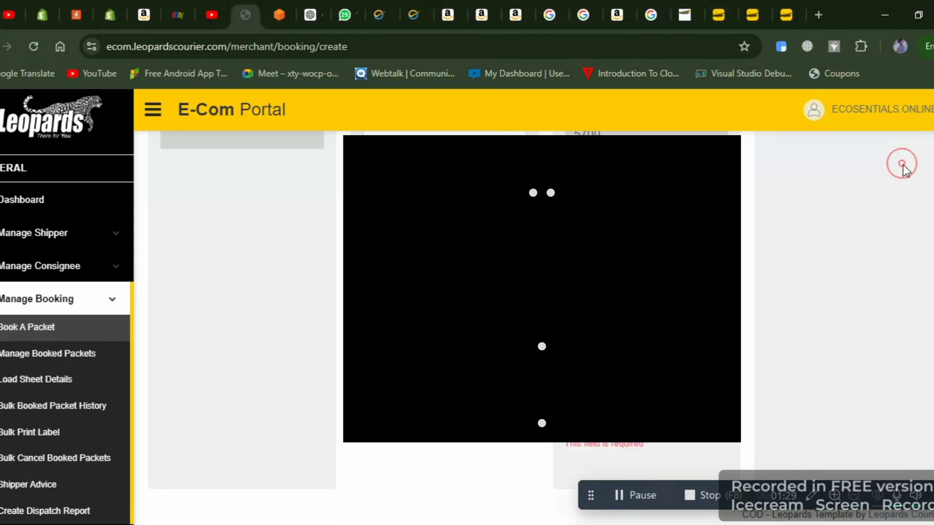
scroll(534, 327, "up", 5)
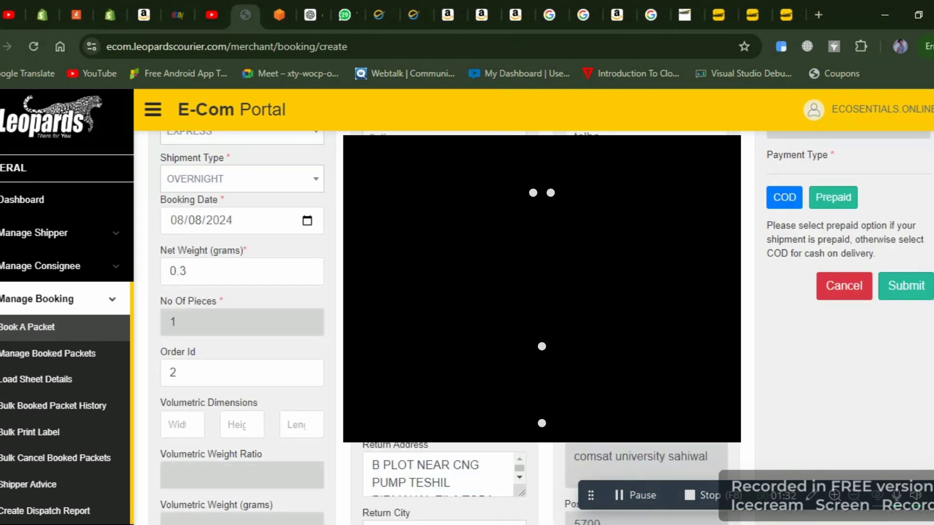
scroll(444, 328, "down", 10)
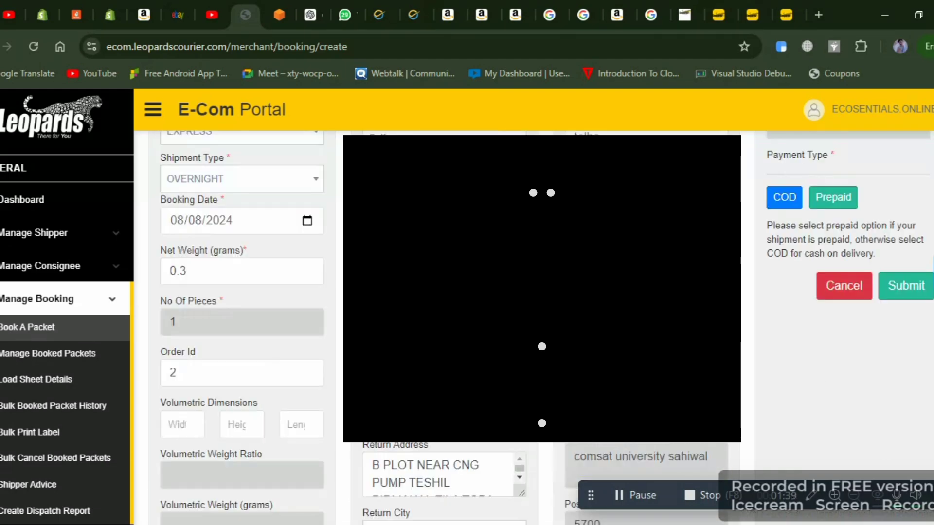
left_click(898, 286)
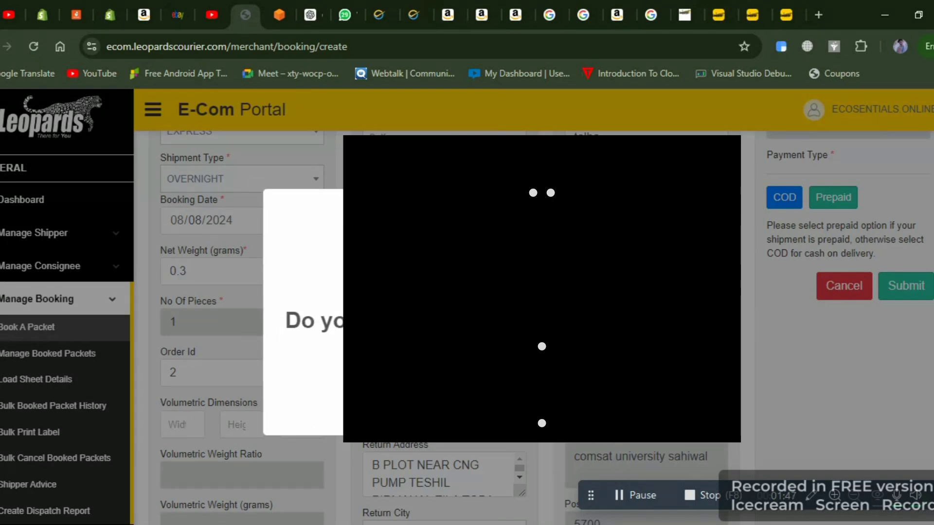
key("Return")
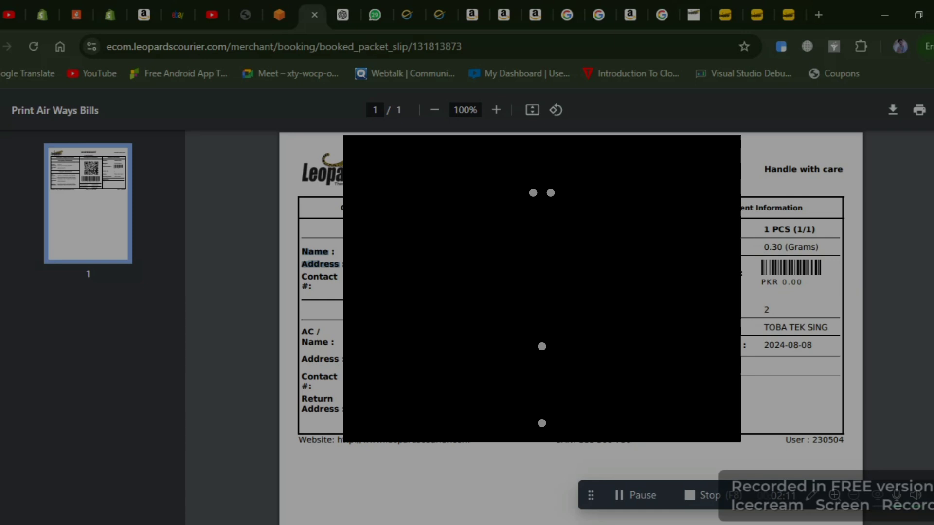
- Examine the name, address, contact and shipment details on the packet's air waybill slip
left_click_drag(301, 252, 312, 287)
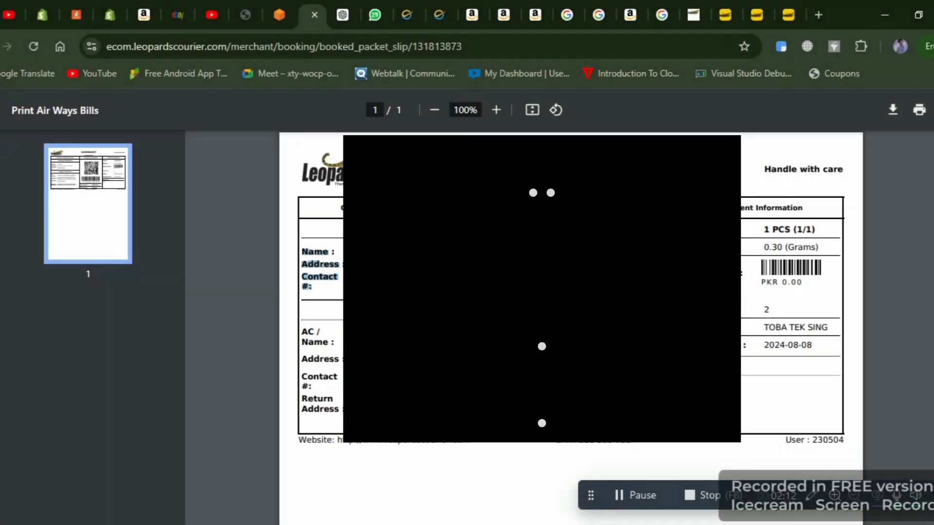
left_click(399, 287)
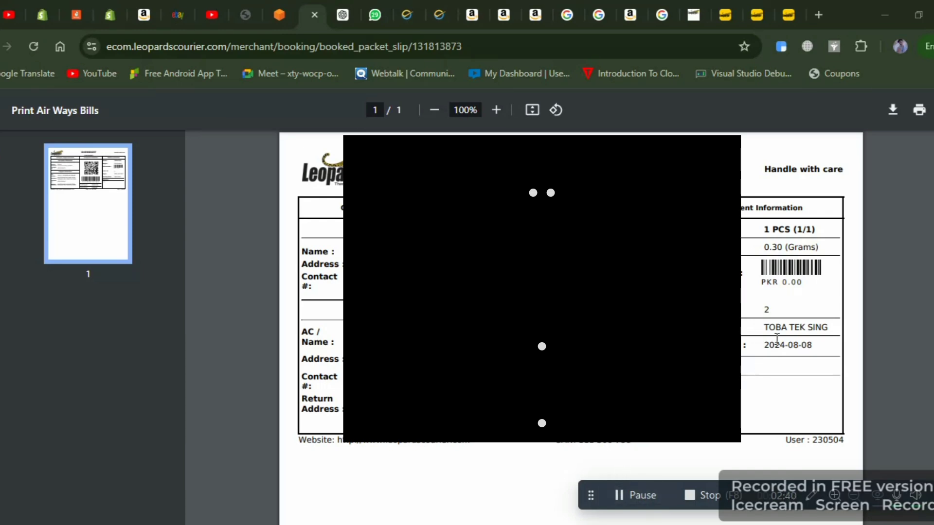
left_click(279, 15)
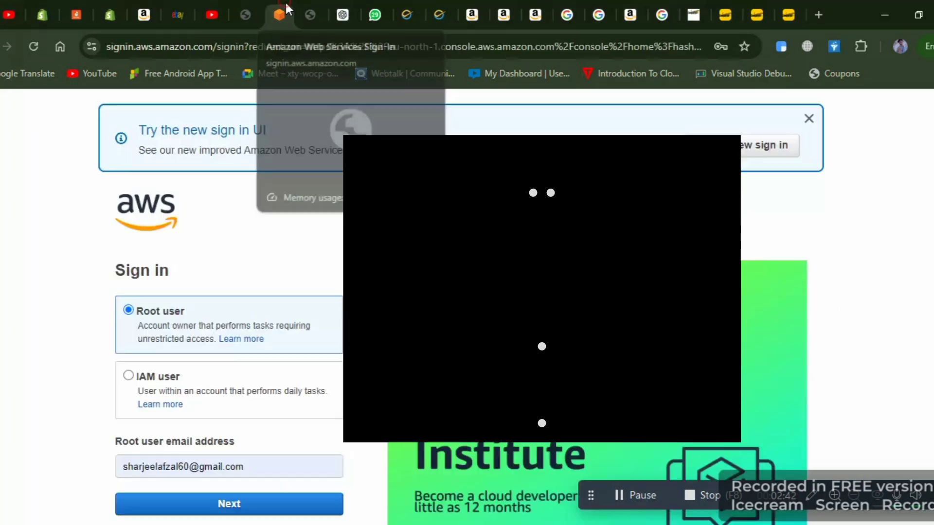
left_click(313, 2)
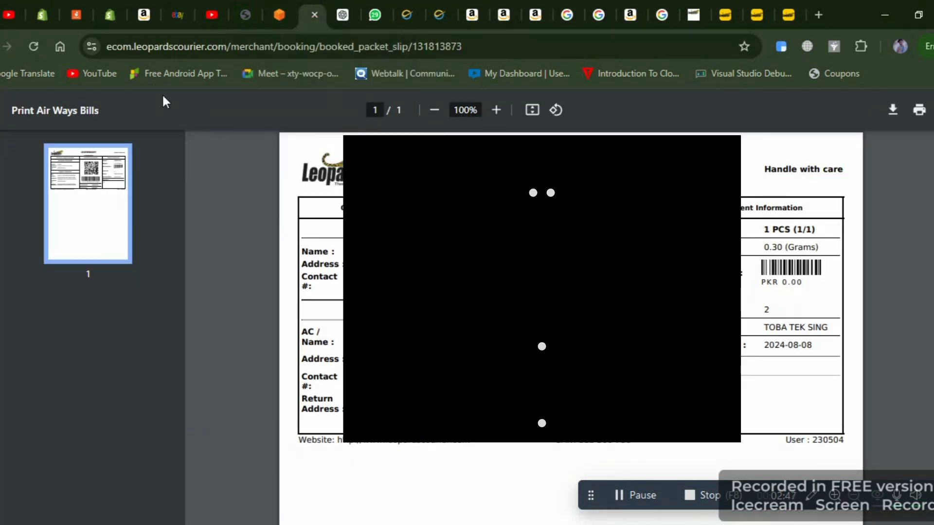
- Download the air waybill slip as a PDF file into the Downloads folder
left_click(893, 111)
left_click(336, 333)
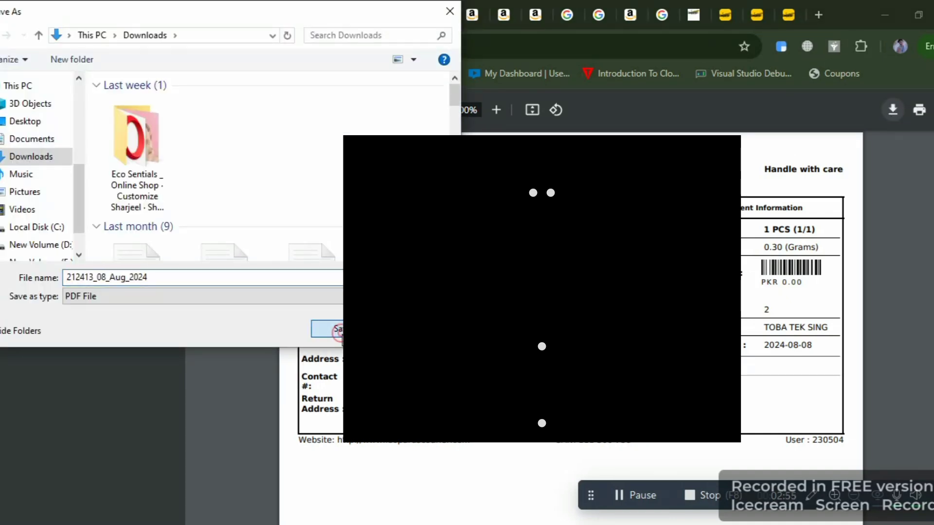
- Leave the packet booking form and return to the merchant dashboard
left_click(626, 491)
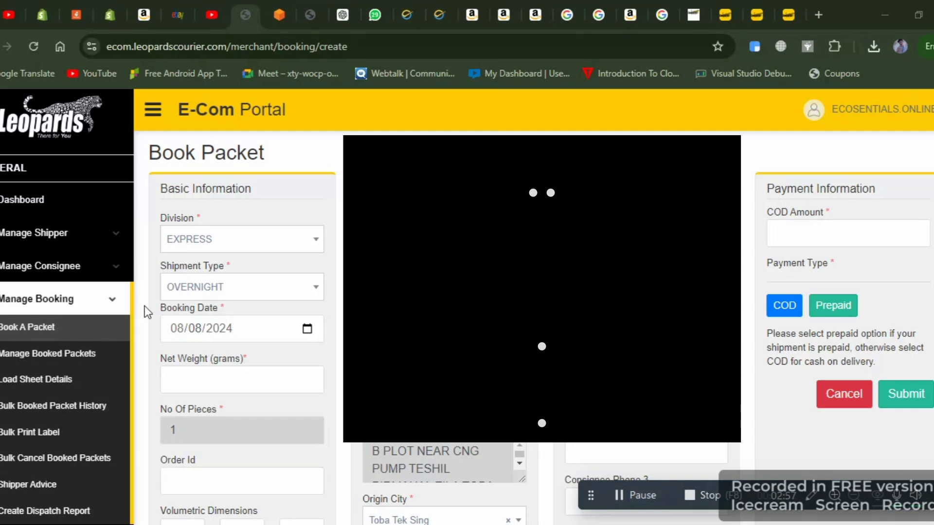
left_click(108, 298)
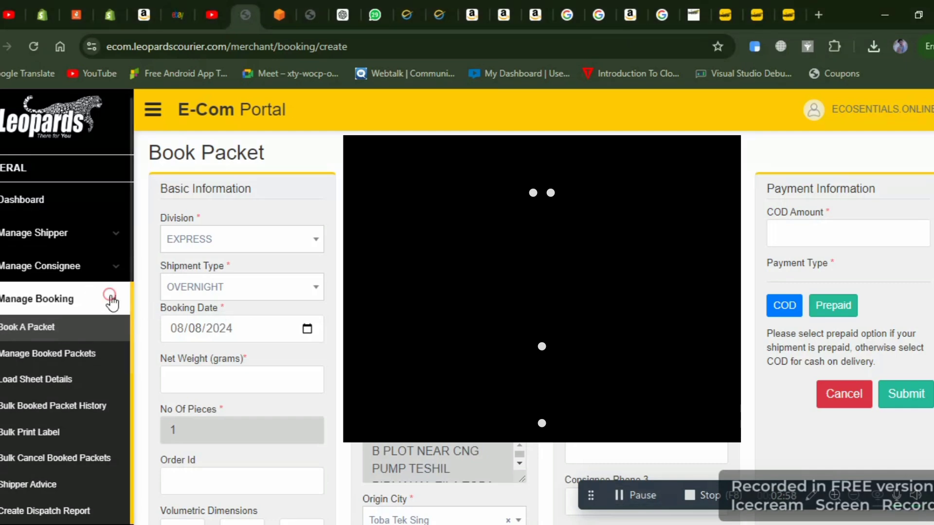
left_click(42, 203)
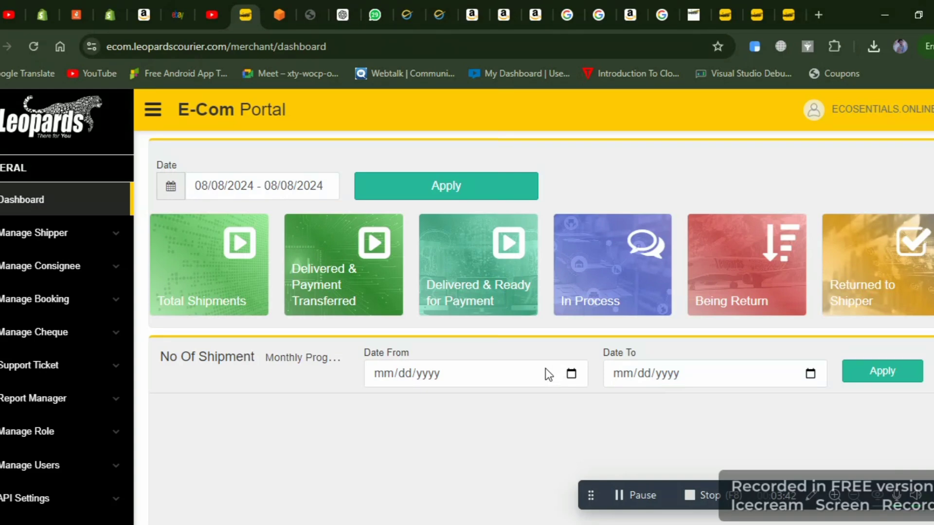
- Examine the options offered for managing shippers, consignees and cheques
left_click(114, 234)
left_click(114, 234)
left_click(115, 236)
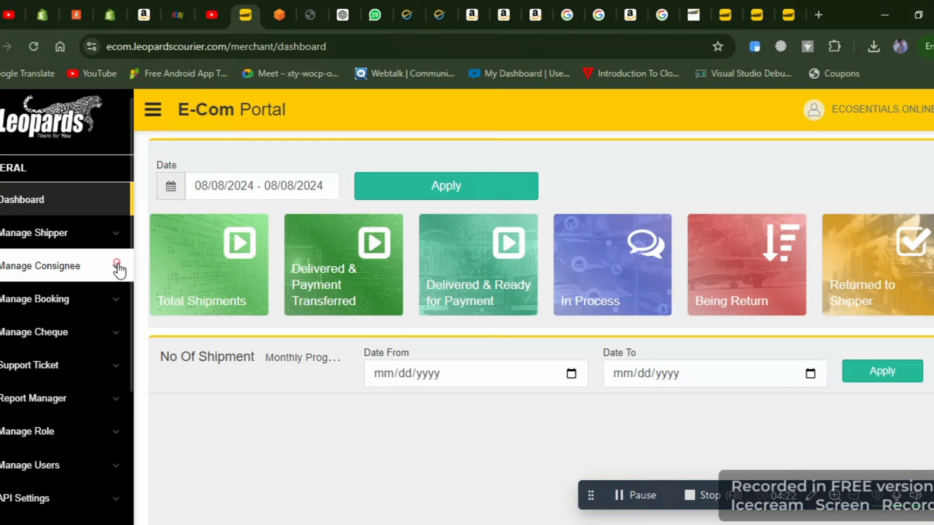
left_click(117, 267)
left_click(117, 267)
left_click(119, 335)
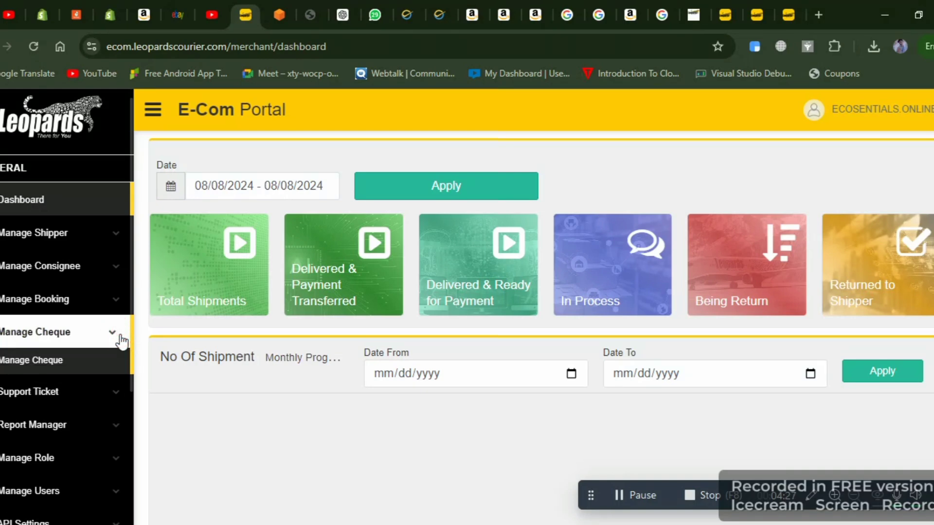
left_click(118, 336)
- Examine the options offered for support tickets, reports, roles and users
left_click(117, 365)
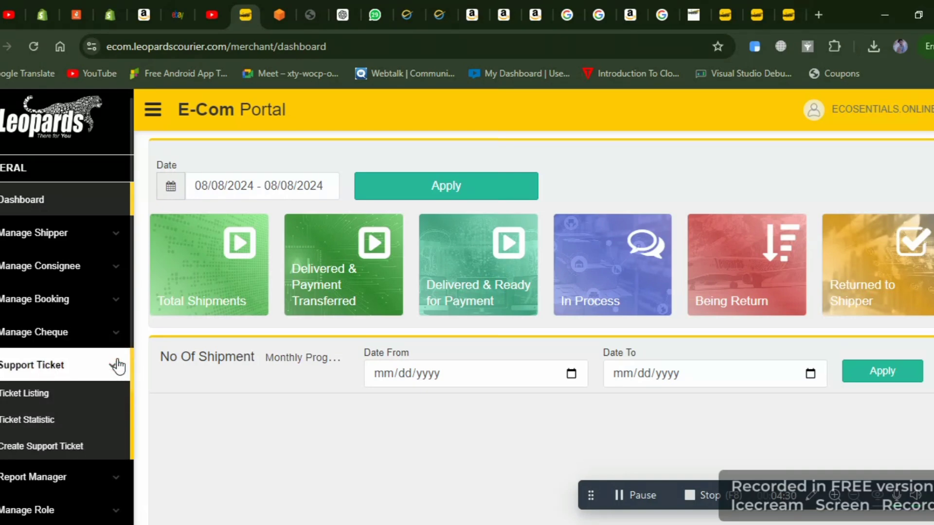
left_click(115, 365)
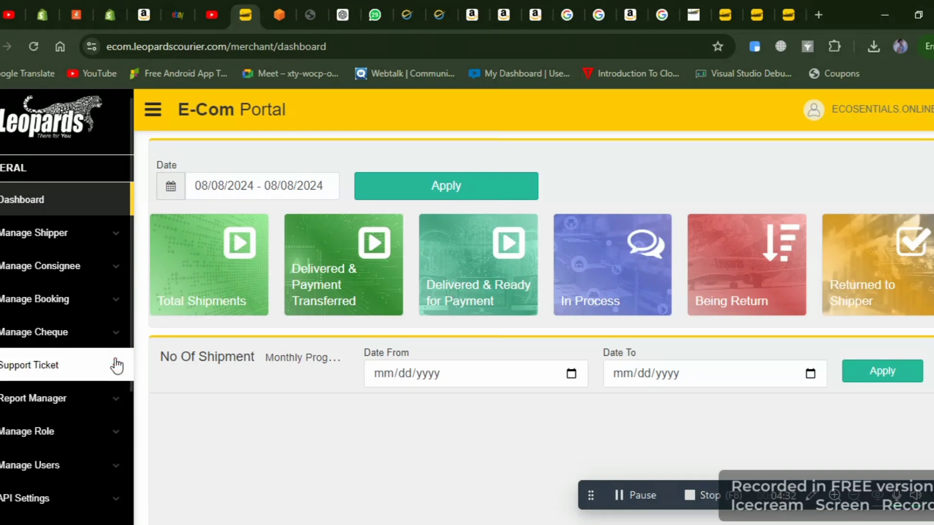
left_click(115, 403)
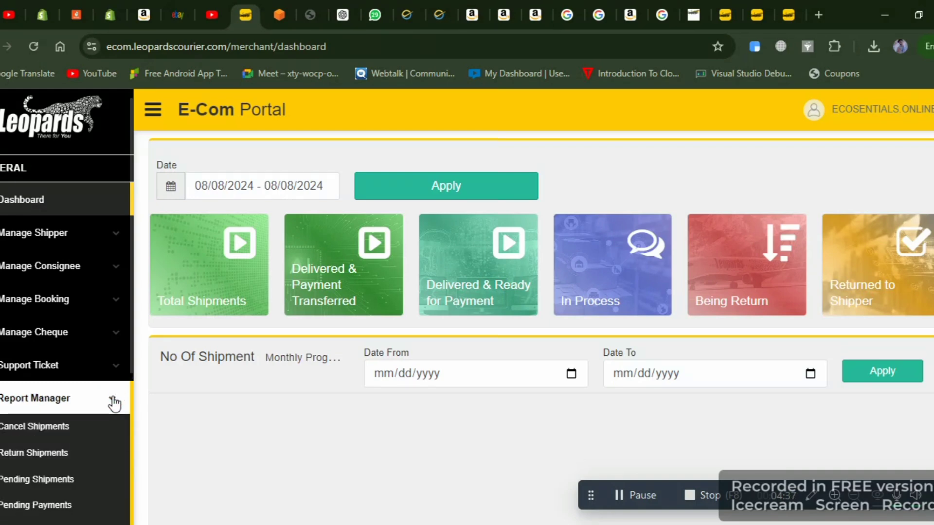
left_click(115, 403)
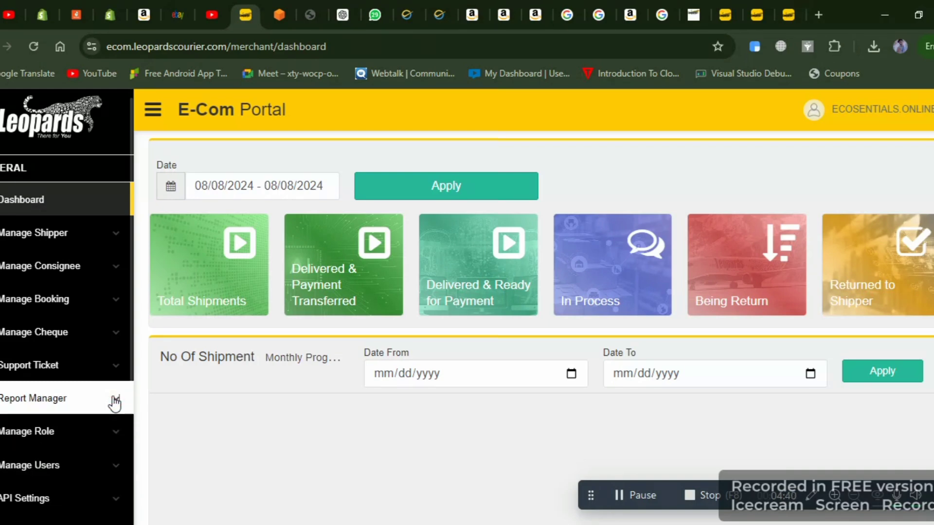
left_click(116, 431)
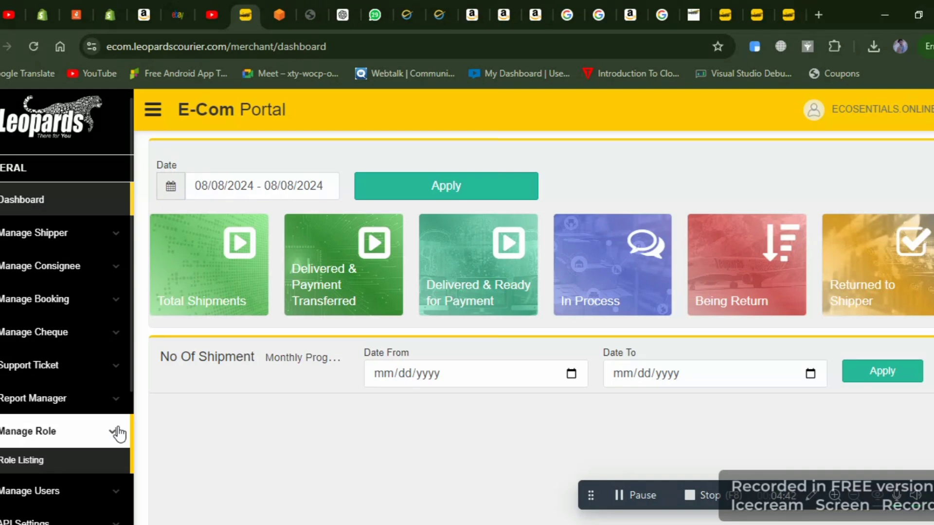
left_click(117, 432)
left_click(117, 467)
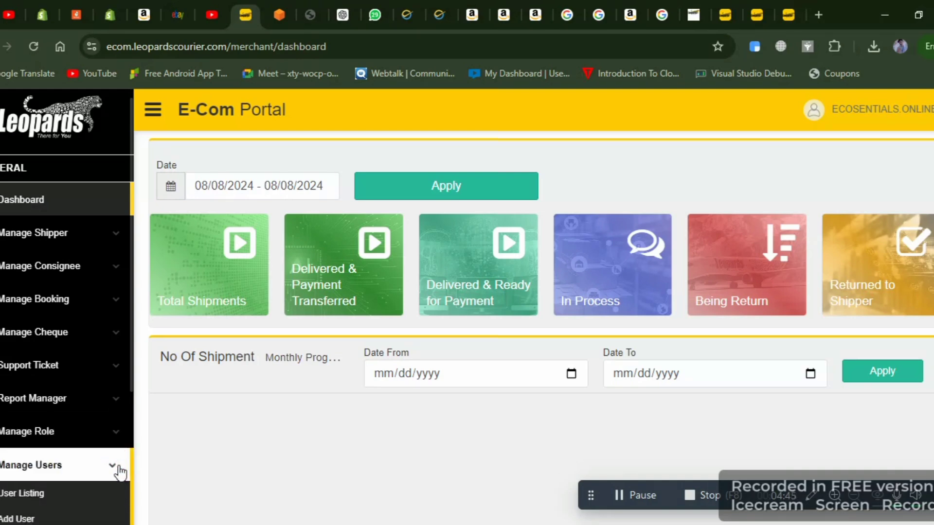
left_click(117, 467)
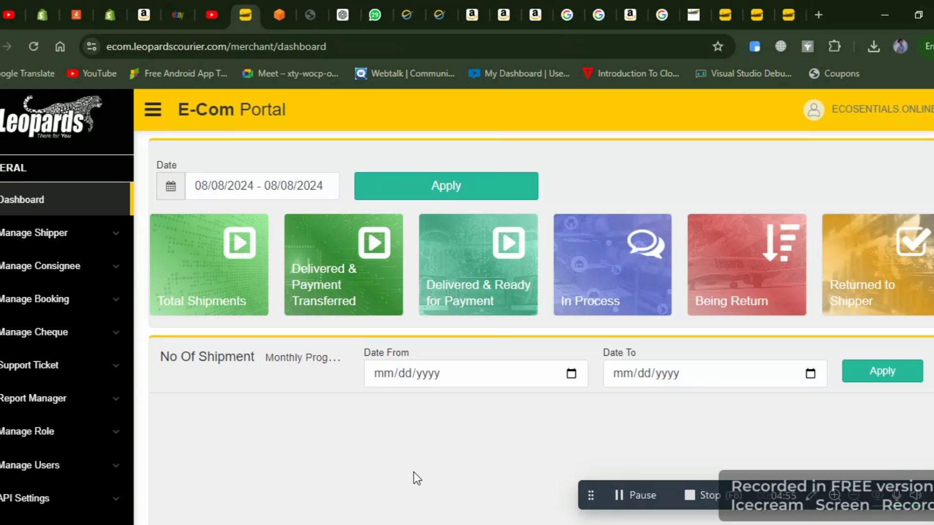
left_click(627, 494)
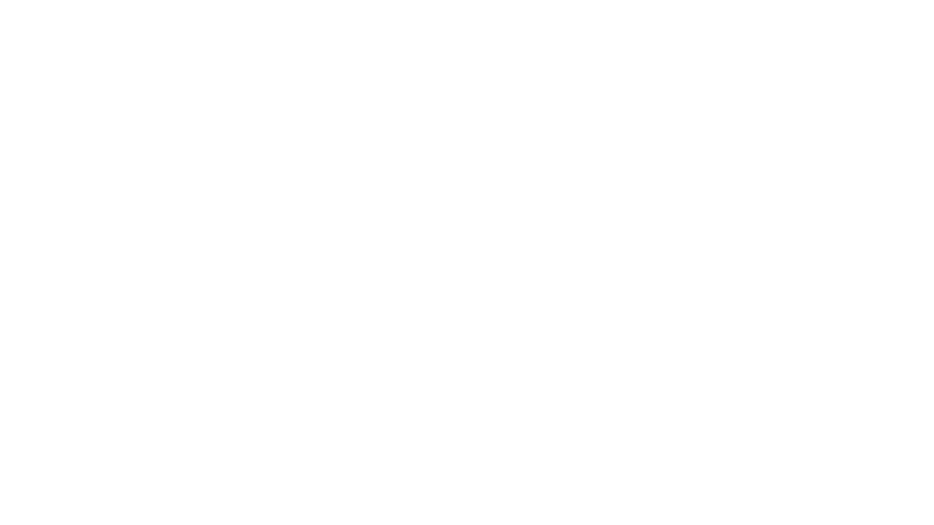